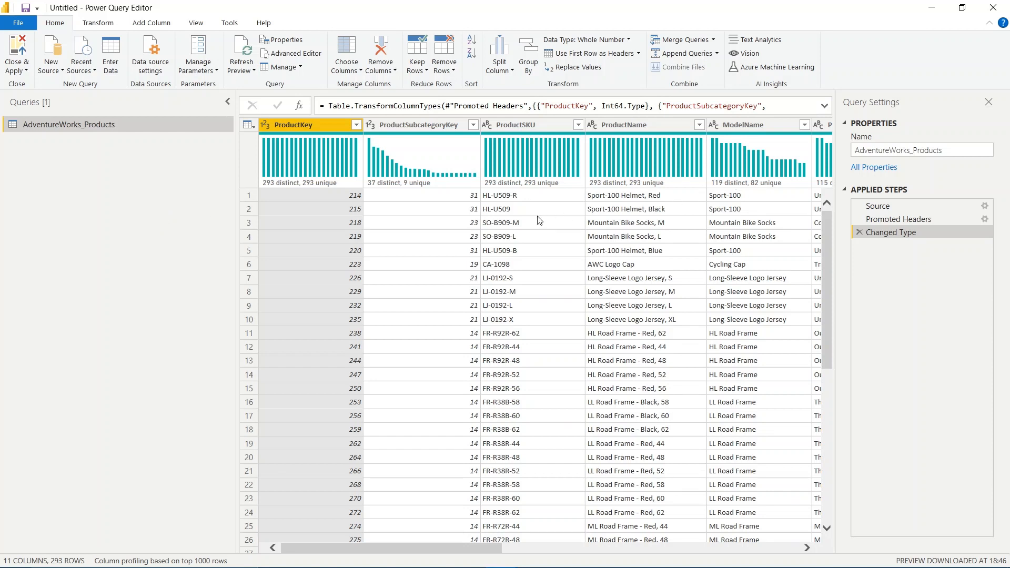
Examine the columns of the AdventureWorks_Products table, in particular ProductColor and ProductCost.
scroll(540, 220, "right", 3)
scroll(539, 220, "right", 2)
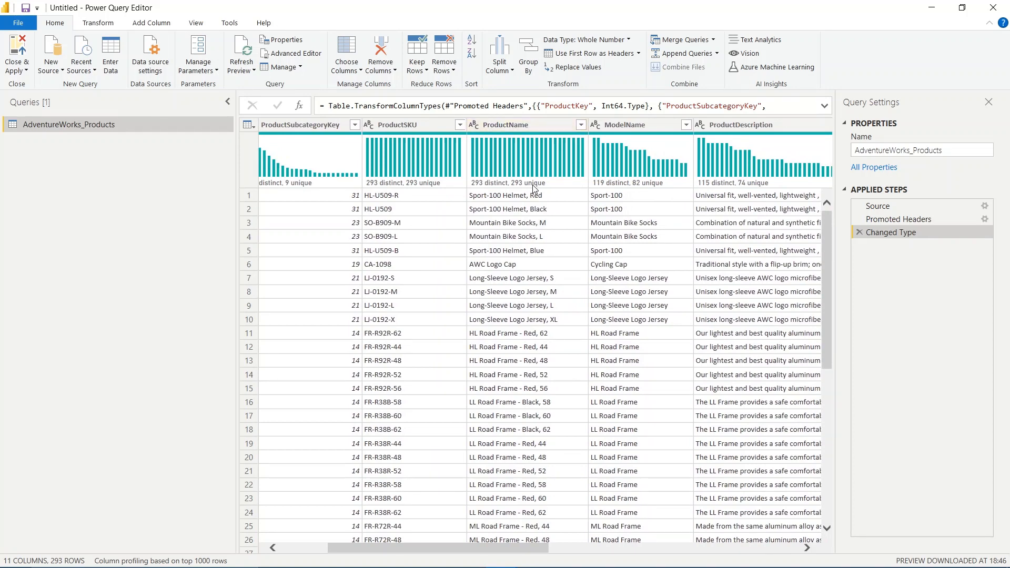
mouse_move(534, 189)
scroll(547, 221, "right", 10)
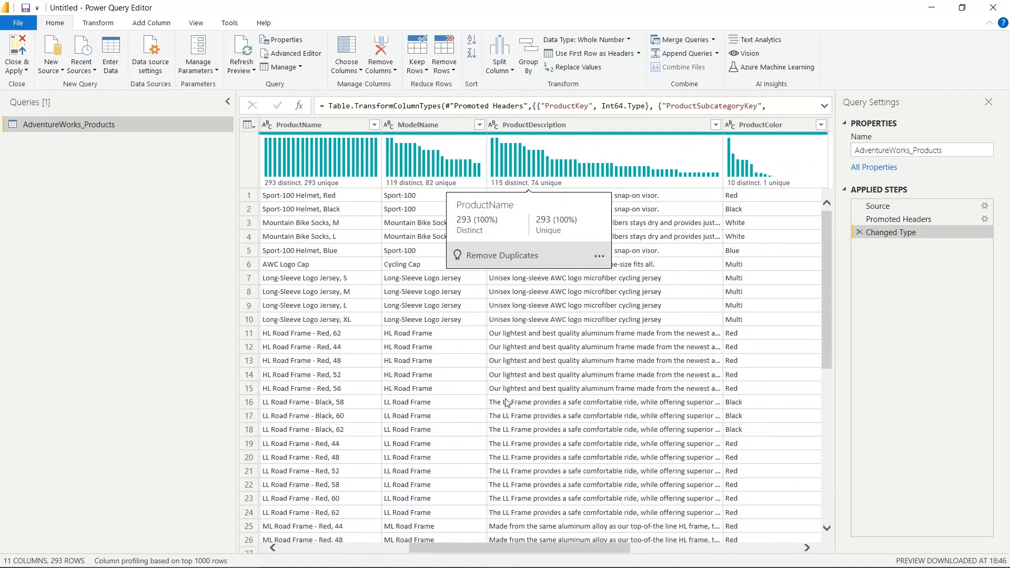
scroll(507, 403, "right", 15)
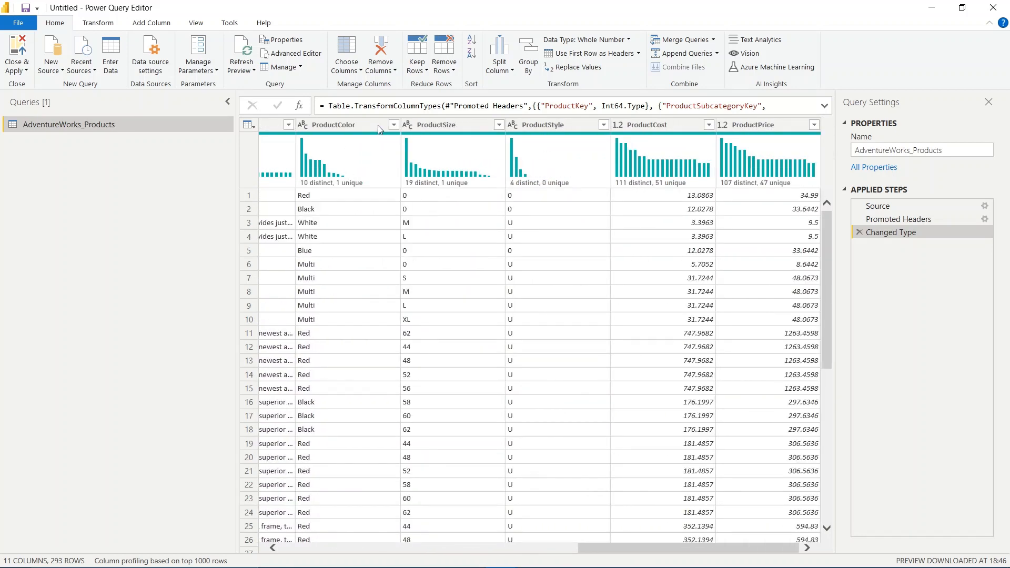
left_click(370, 120)
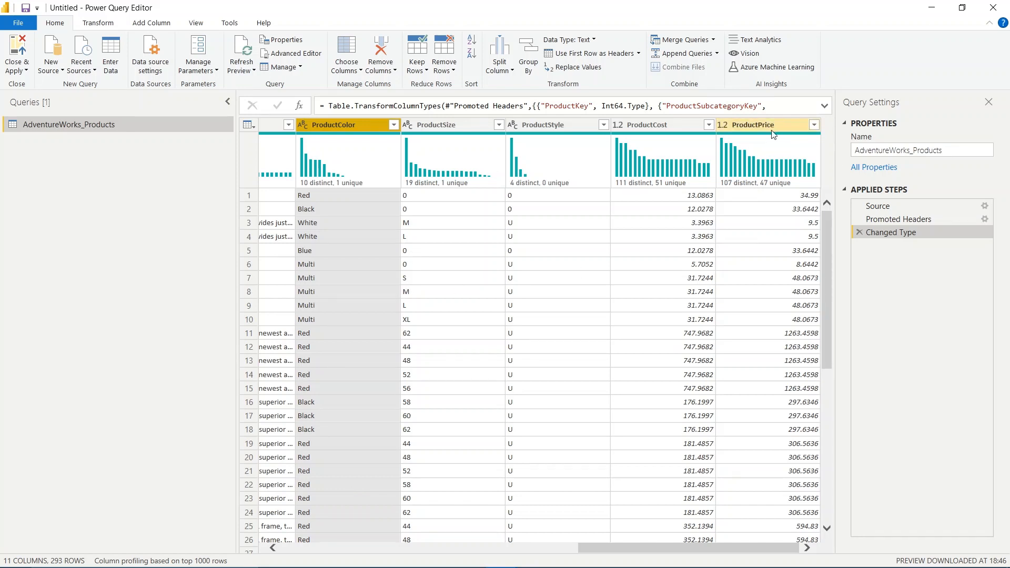
left_click(684, 132)
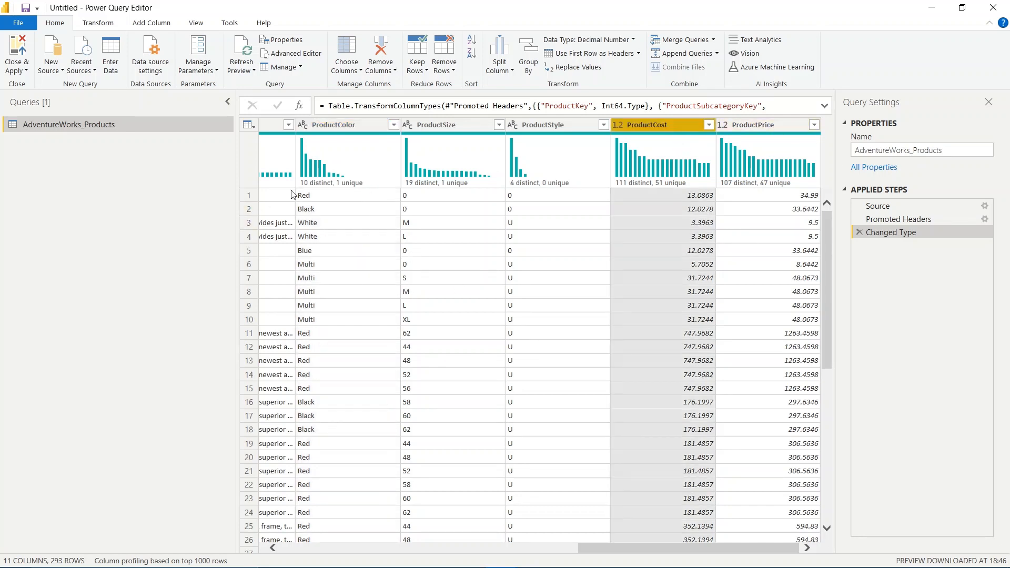
Start a basic Group By on the products table with ProductColor as the grouping column.
left_click(337, 129)
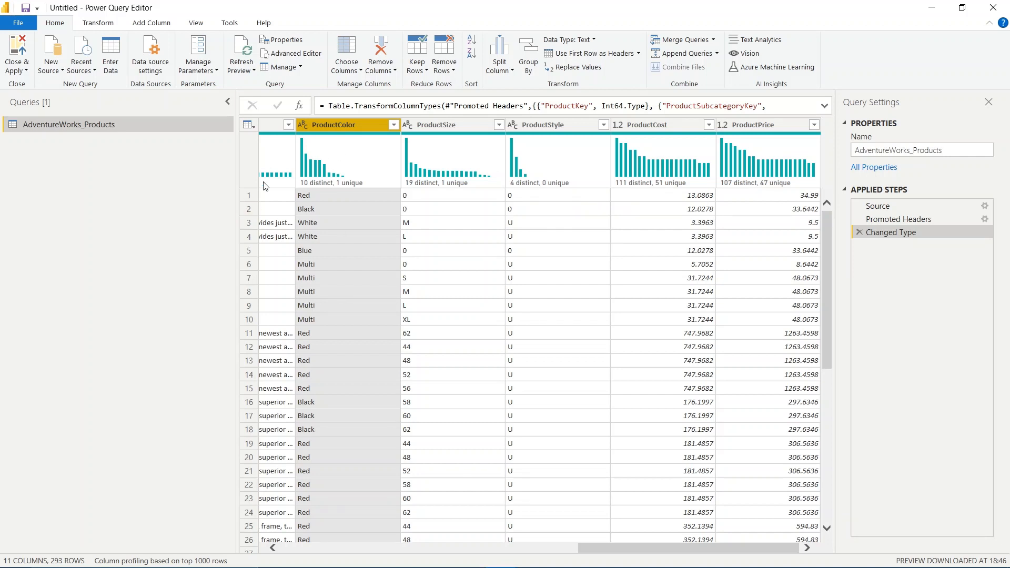
left_click(99, 24)
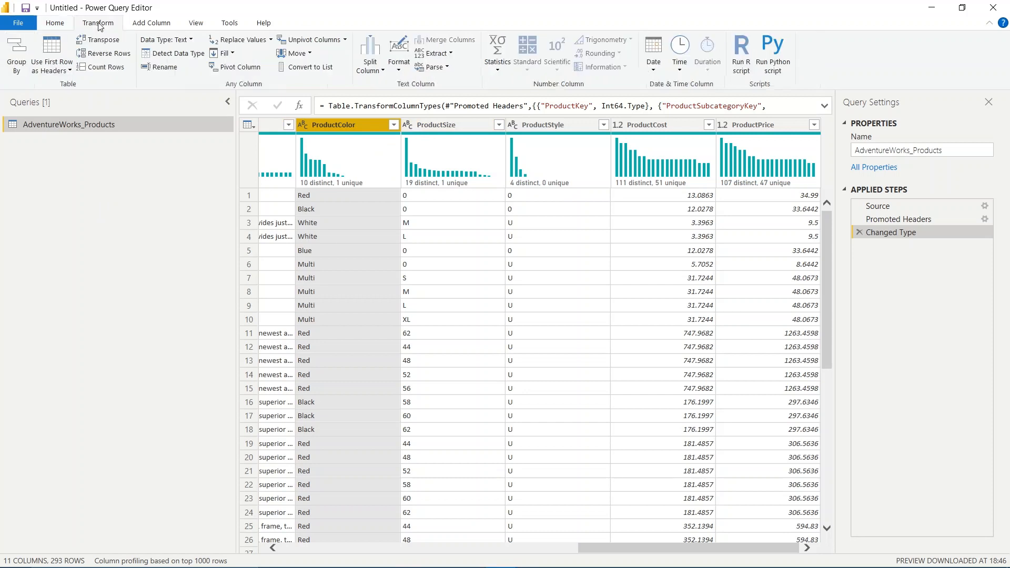
left_click(7, 76)
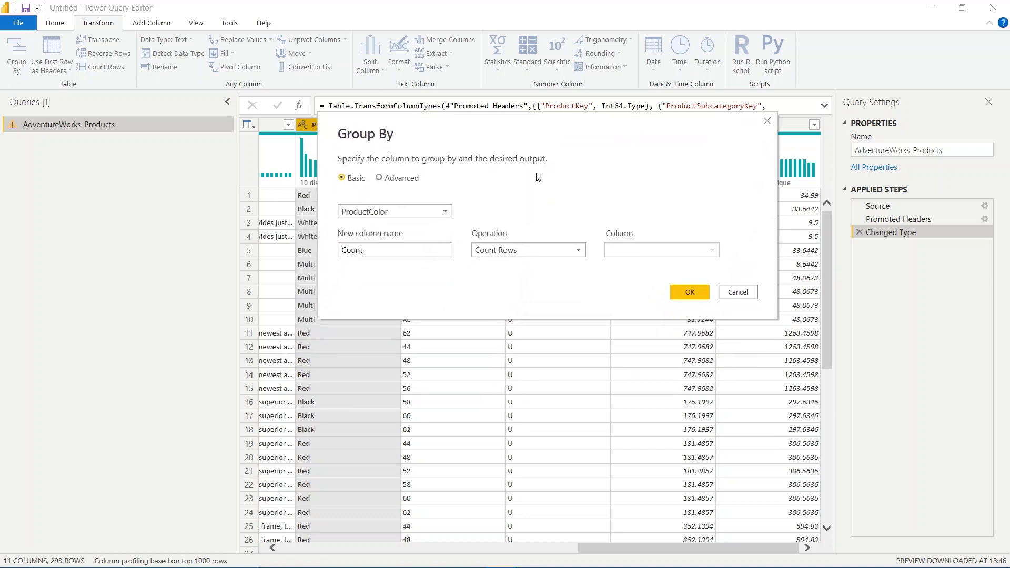
left_click_drag(565, 122, 721, 122)
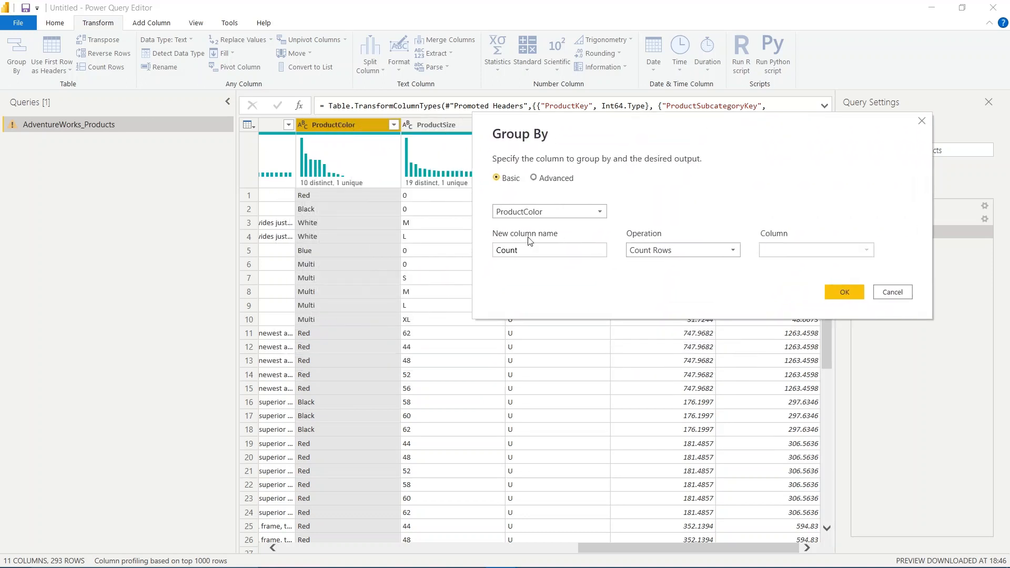
left_click(585, 211)
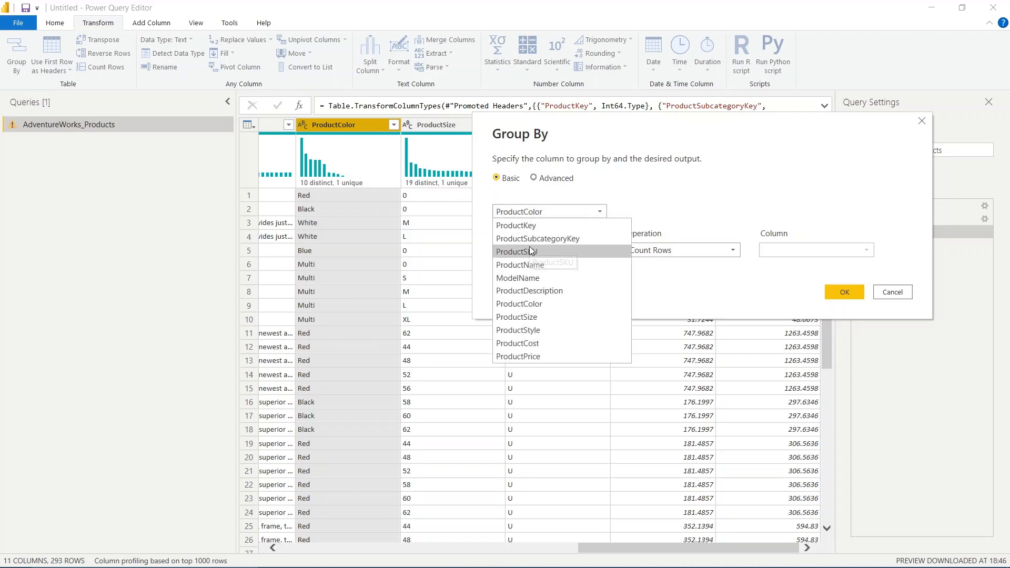
left_click(530, 304)
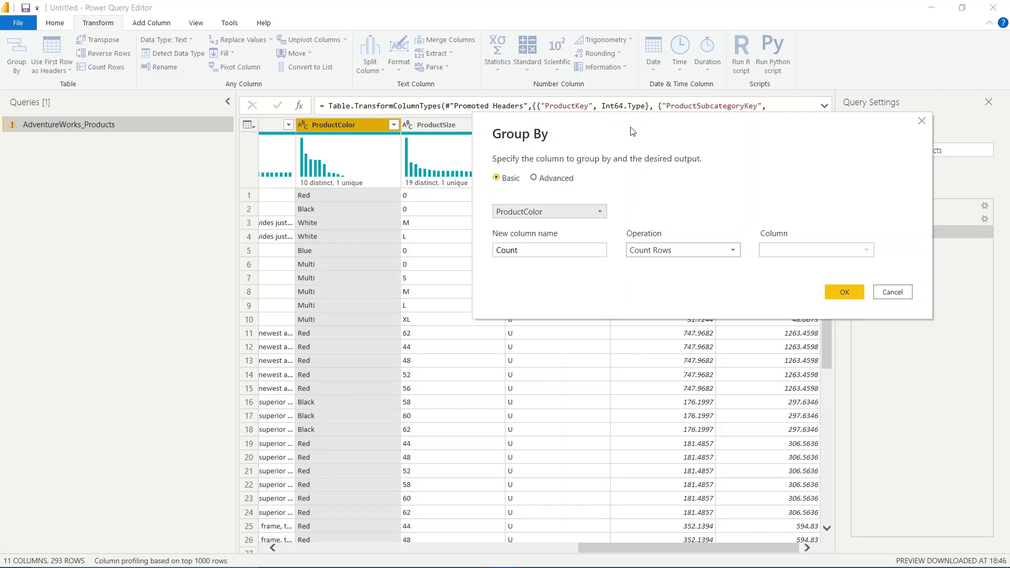
left_click_drag(676, 126, 649, 140)
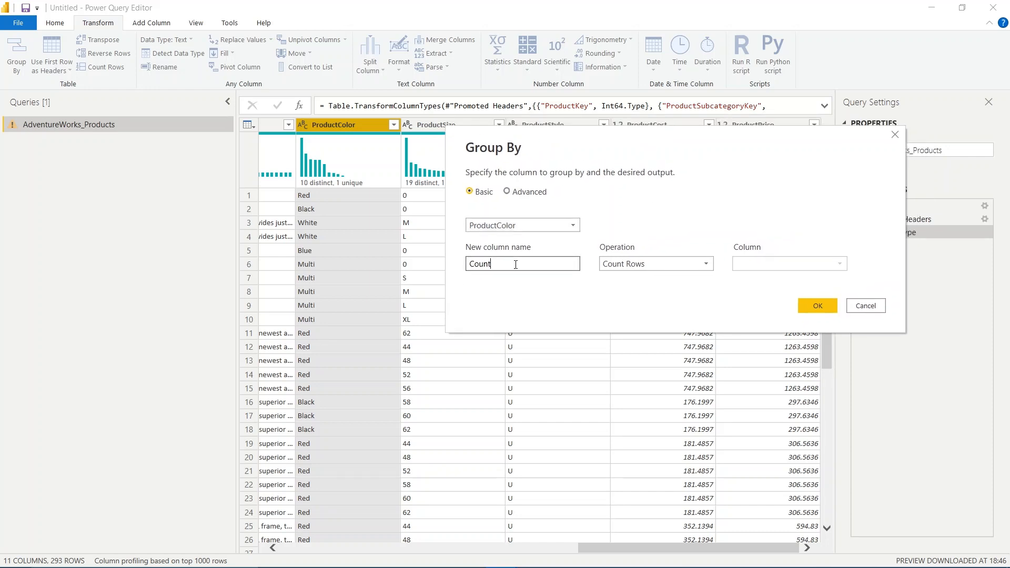
Name the new aggregated column "product cost" in the ProductColor grouping.
left_click_drag(514, 263, 460, 266)
left_click_drag(640, 135, 584, 221)
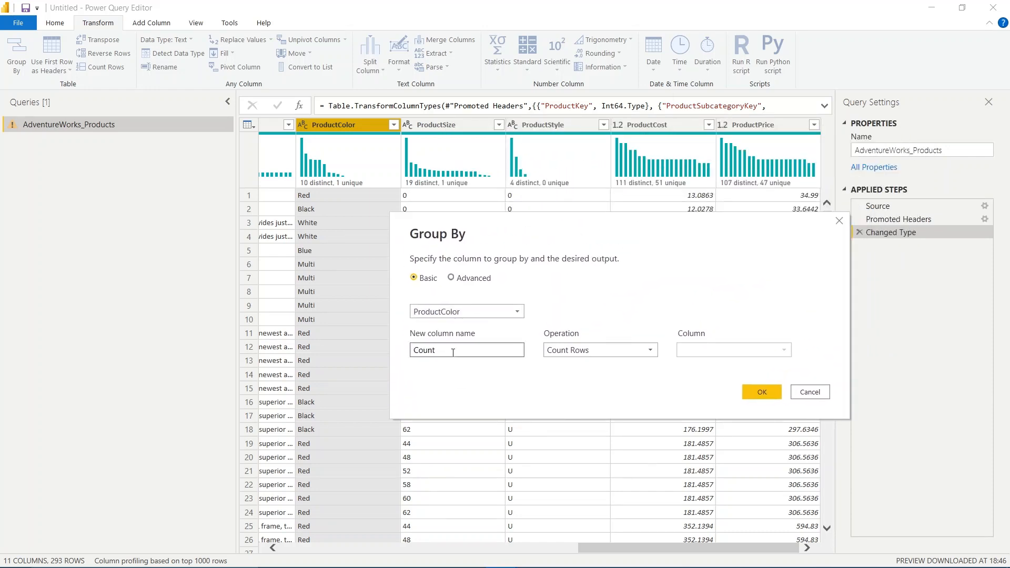
left_click_drag(456, 350, 350, 352)
type("product cost")
Set the aggregation to the Sum of the ProductCost column and apply the grouping.
left_click_drag(672, 237, 547, 265)
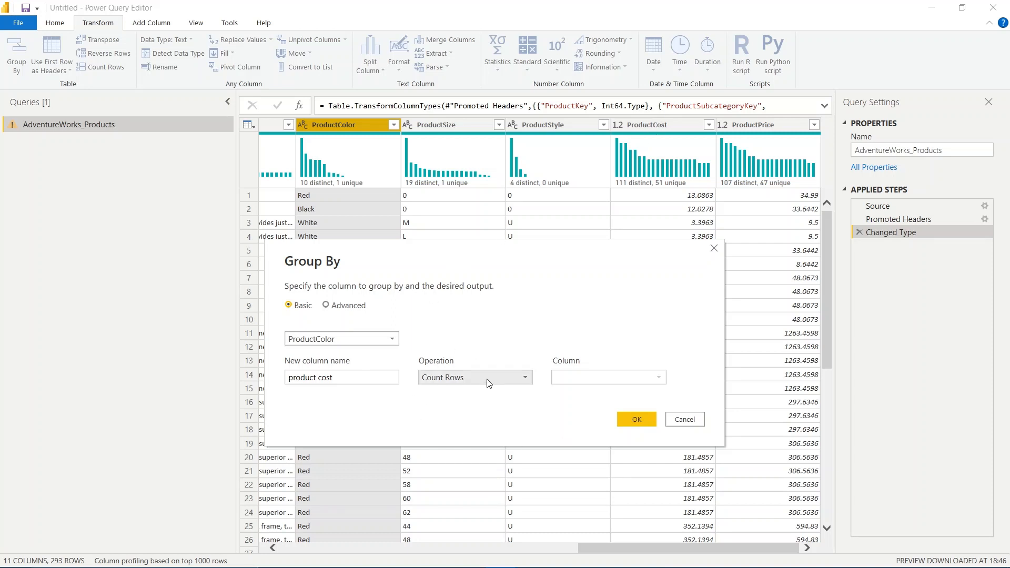
left_click(523, 378)
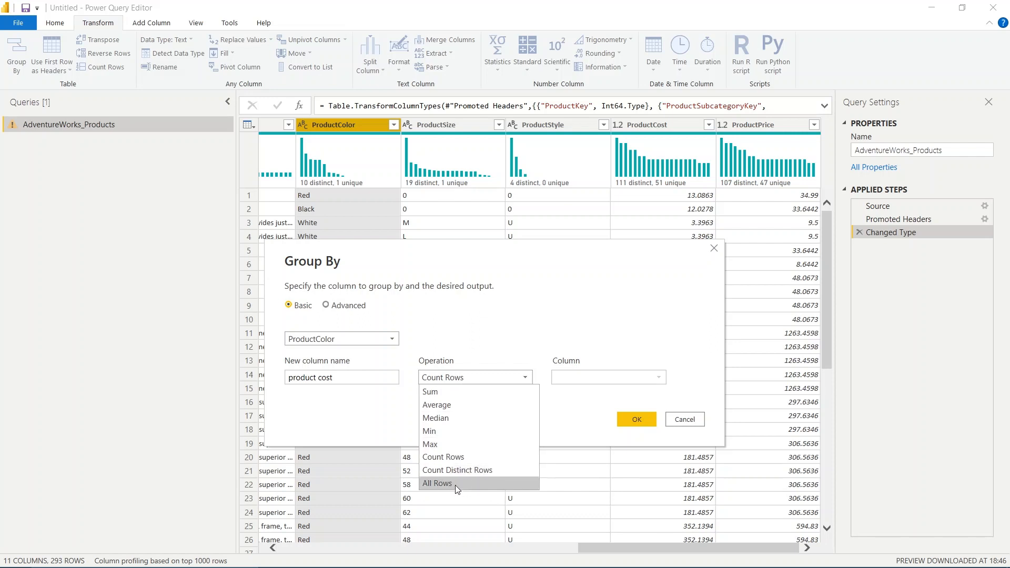
left_click(466, 391)
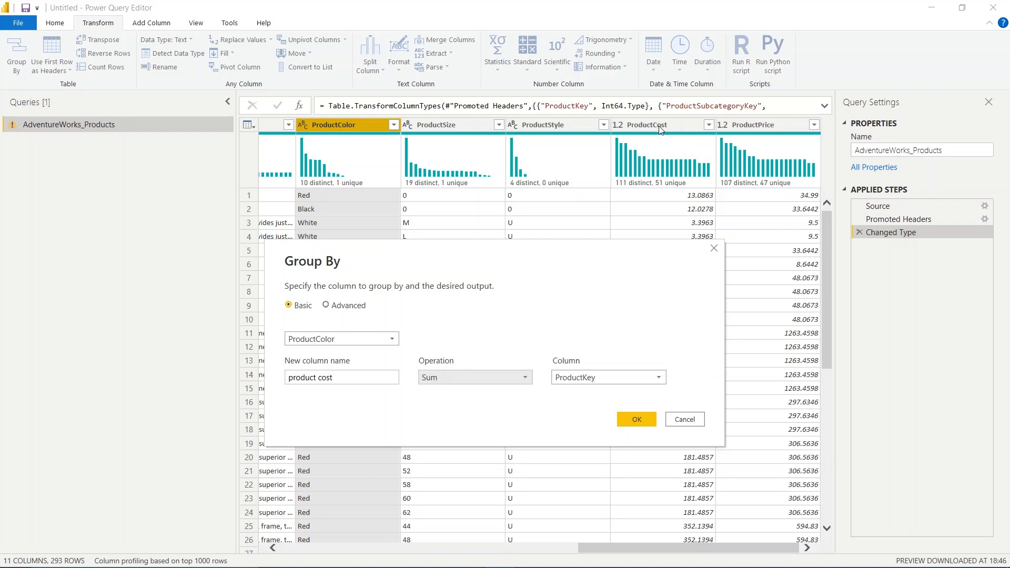
left_click(586, 377)
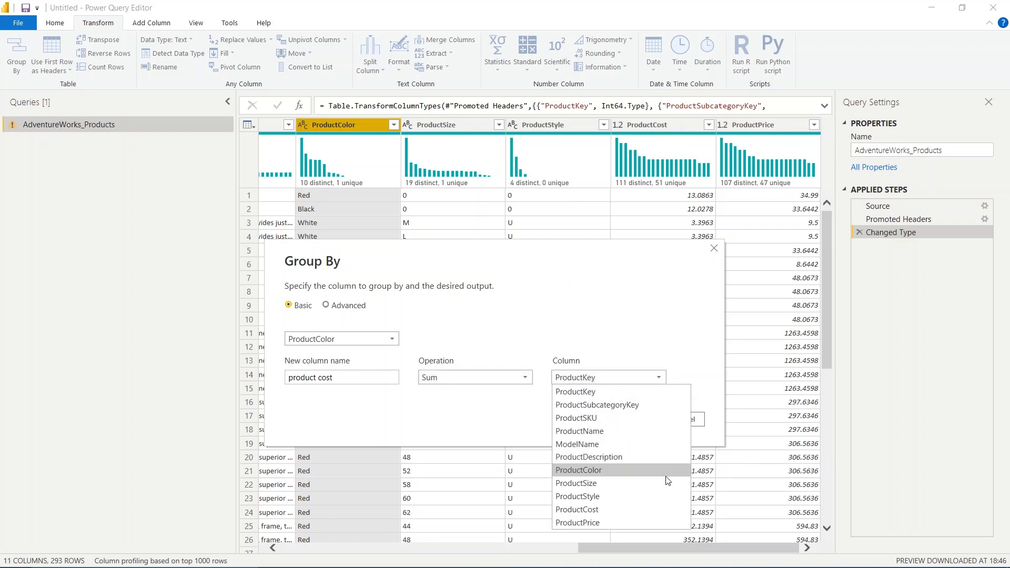
left_click(594, 509)
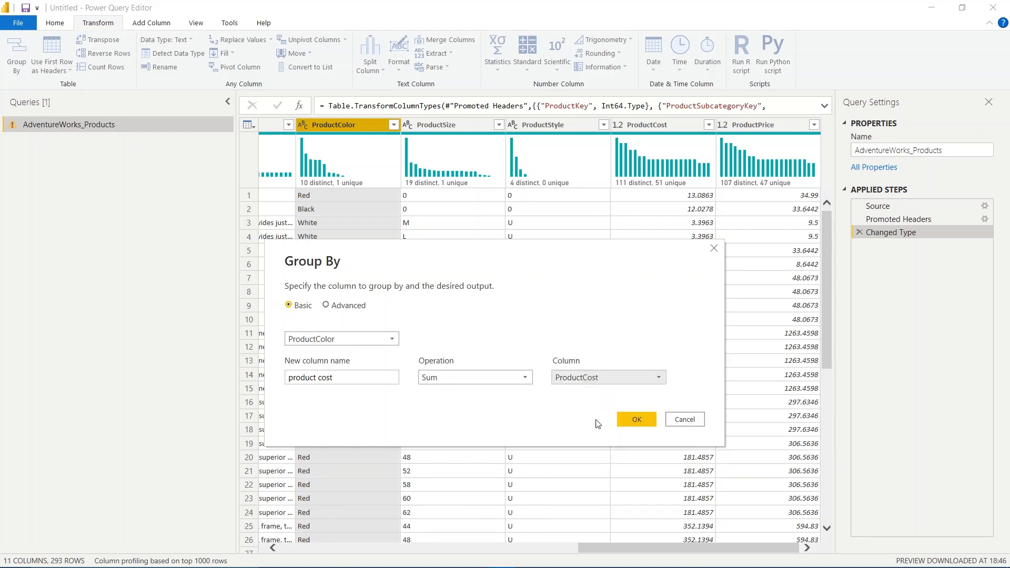
left_click_drag(585, 263, 593, 182)
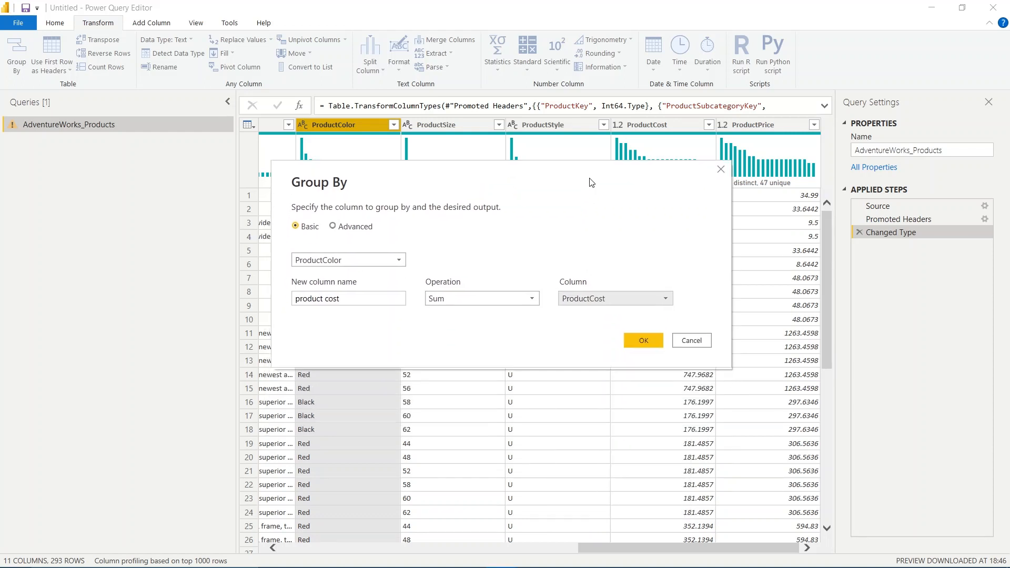
left_click(644, 339)
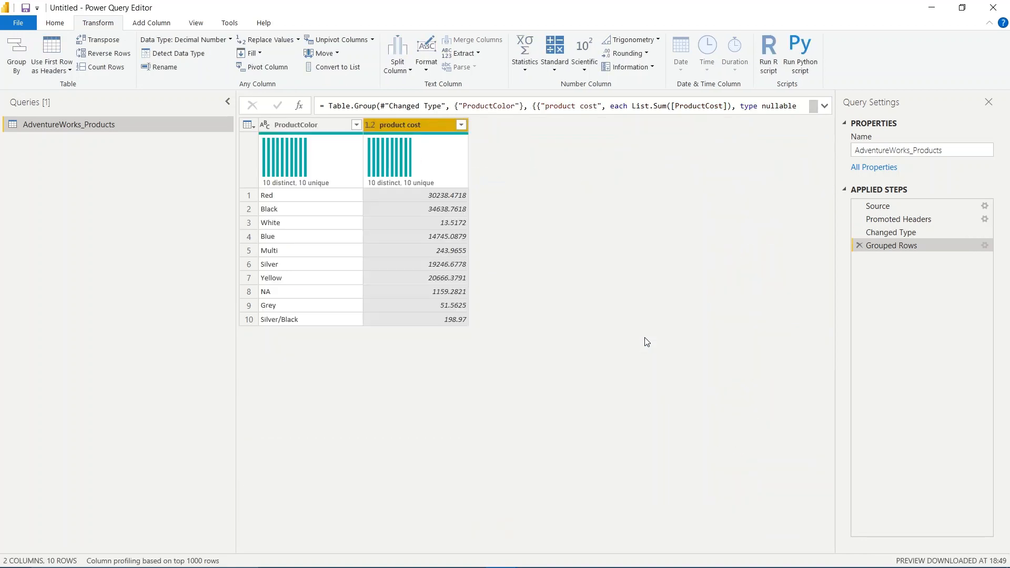
Remove the ProductColor grouping from the query's applied steps and look over the restored table columns.
left_click(314, 125)
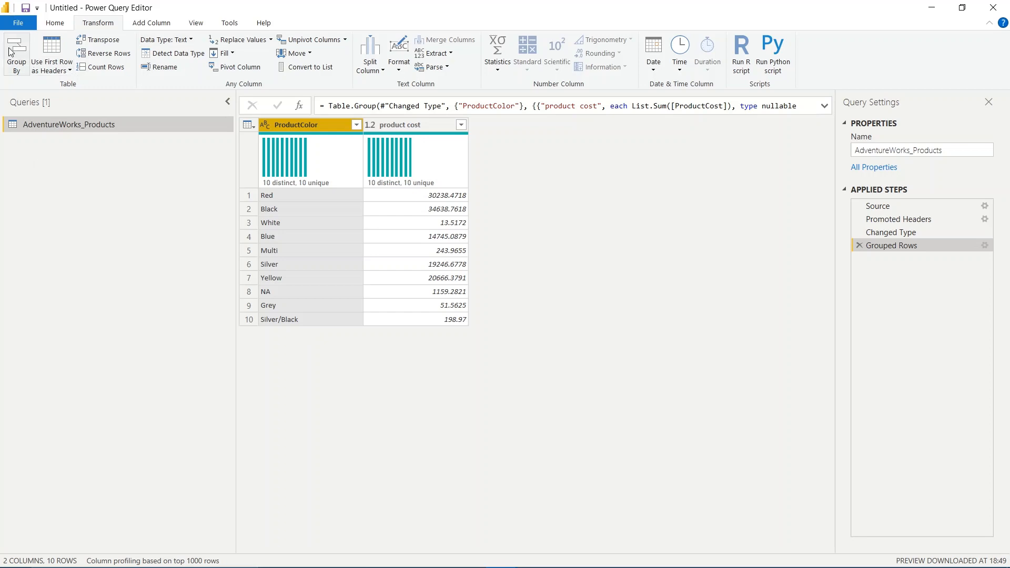
left_click(859, 245)
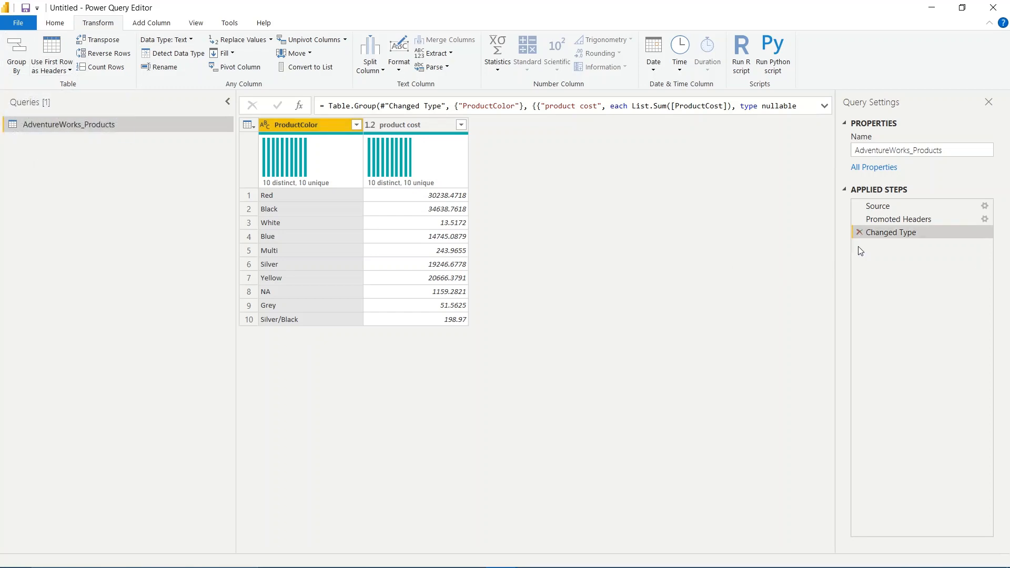
scroll(426, 297, "right", 6)
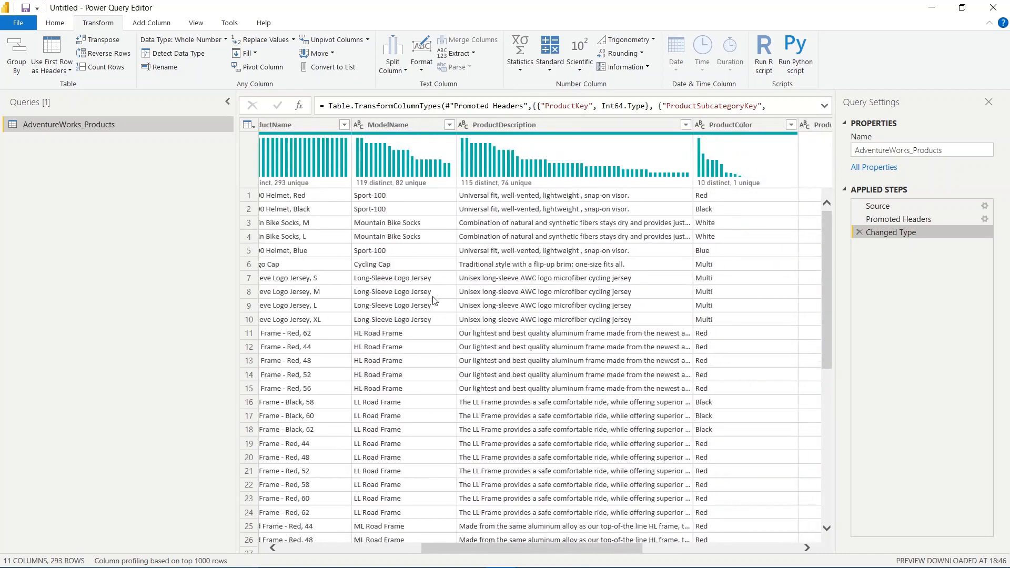
scroll(434, 301, "right", 5)
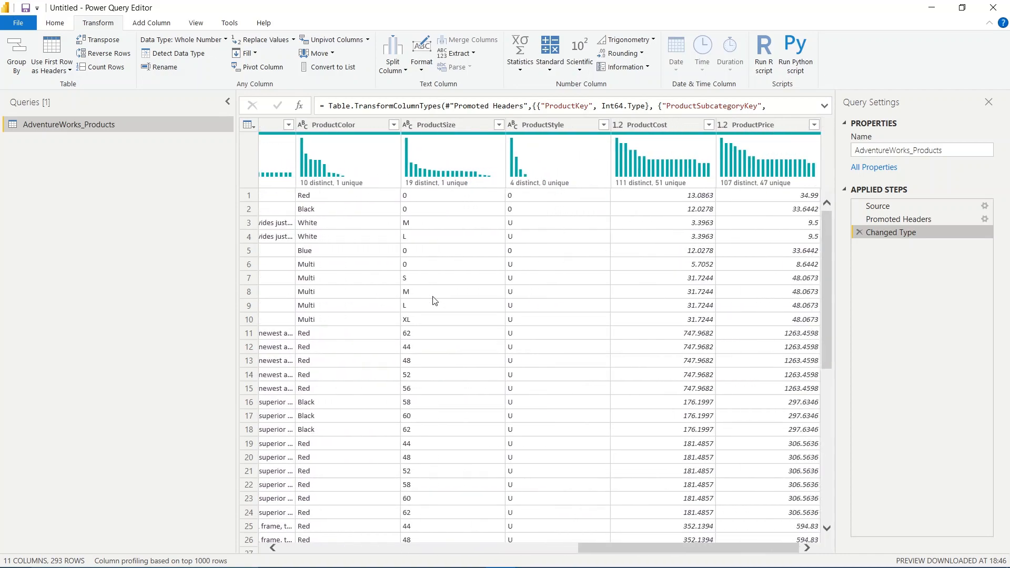
scroll(435, 301, "left", 10)
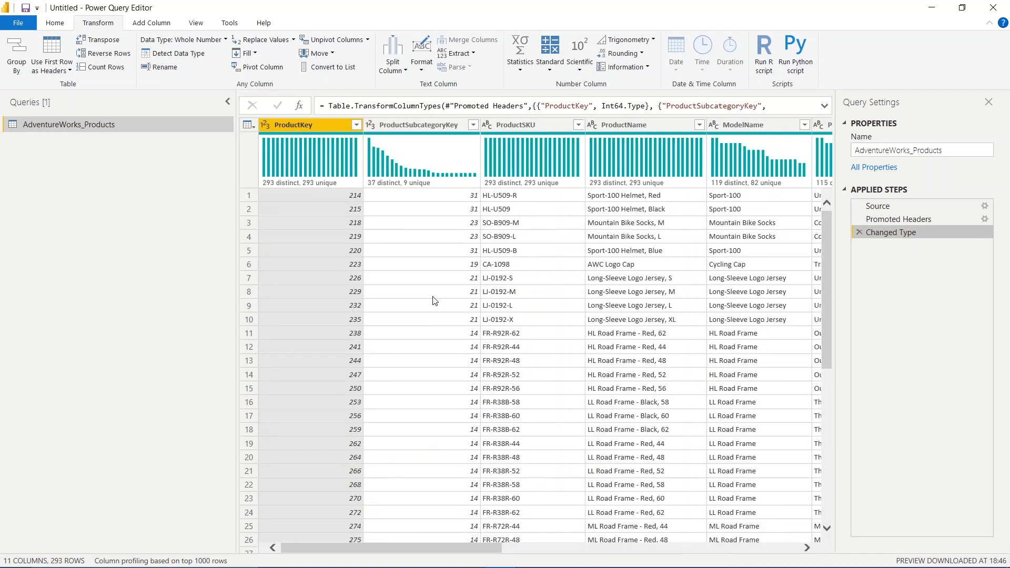
Start a new basic Group By with ProductName as the grouping column.
scroll(434, 301, "right", 4)
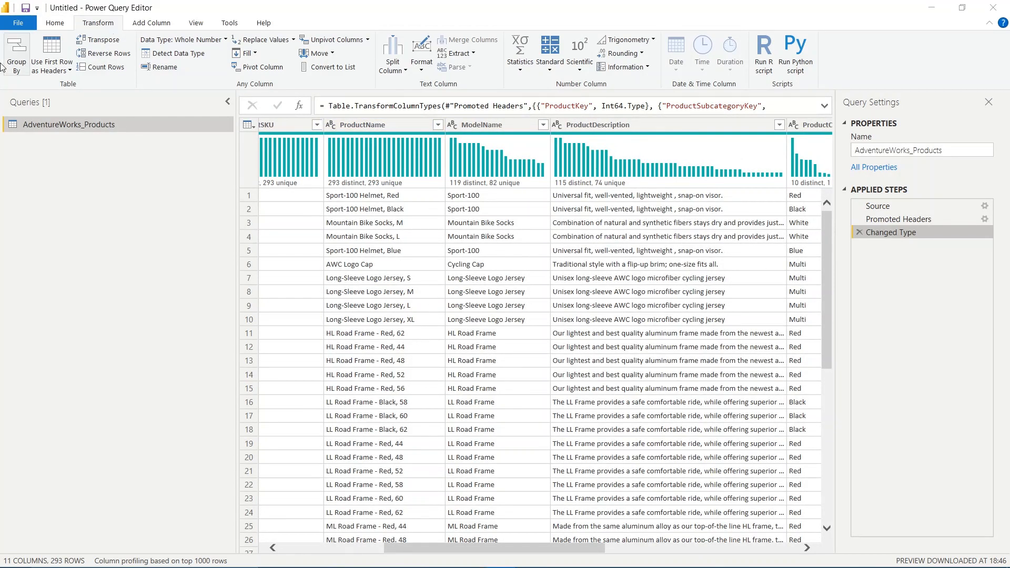
left_click(21, 55)
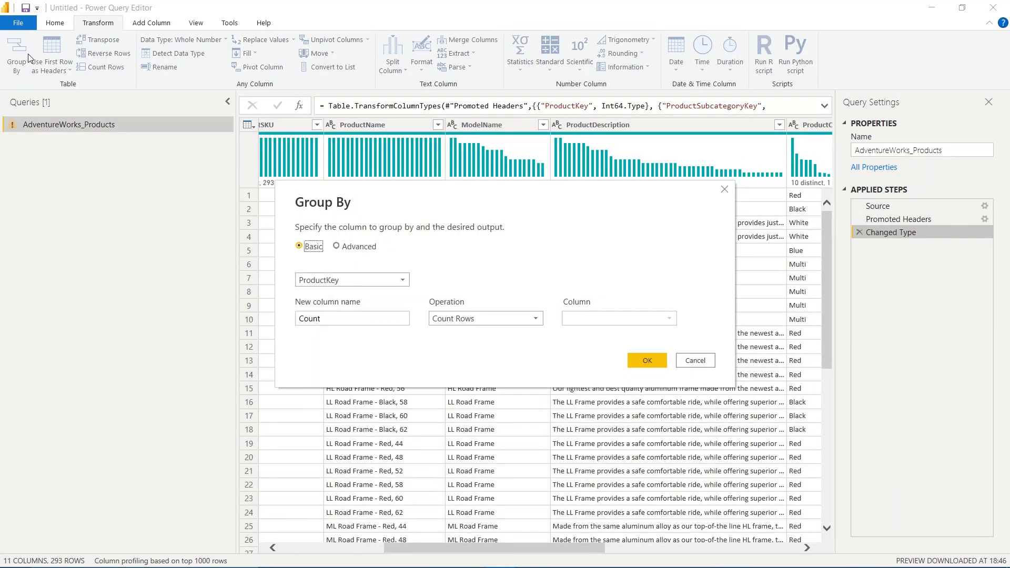
left_click(350, 280)
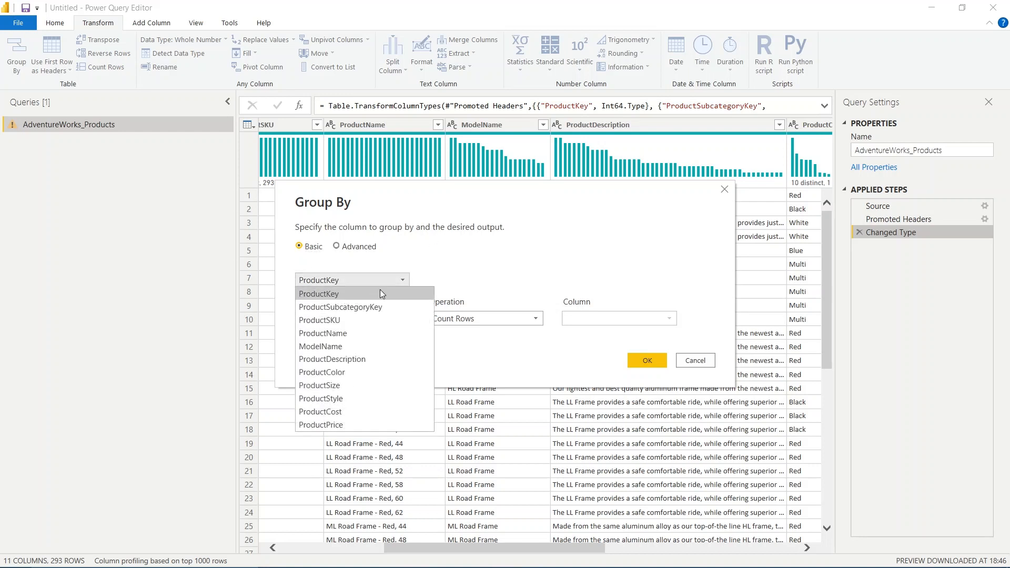
left_click(355, 331)
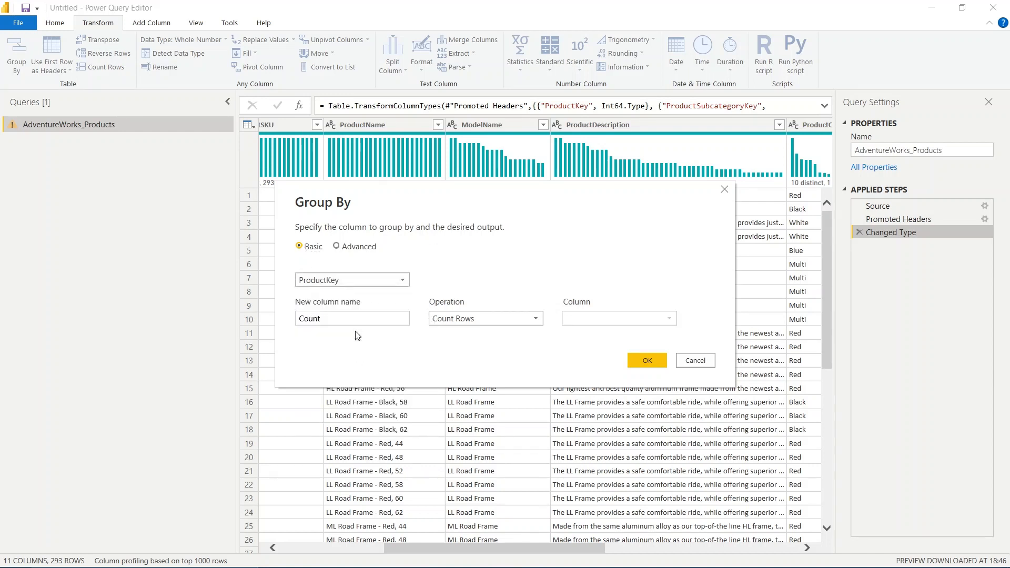
Name the new aggregated column "product price" in the ProductName grouping.
left_click_drag(376, 320, 278, 323)
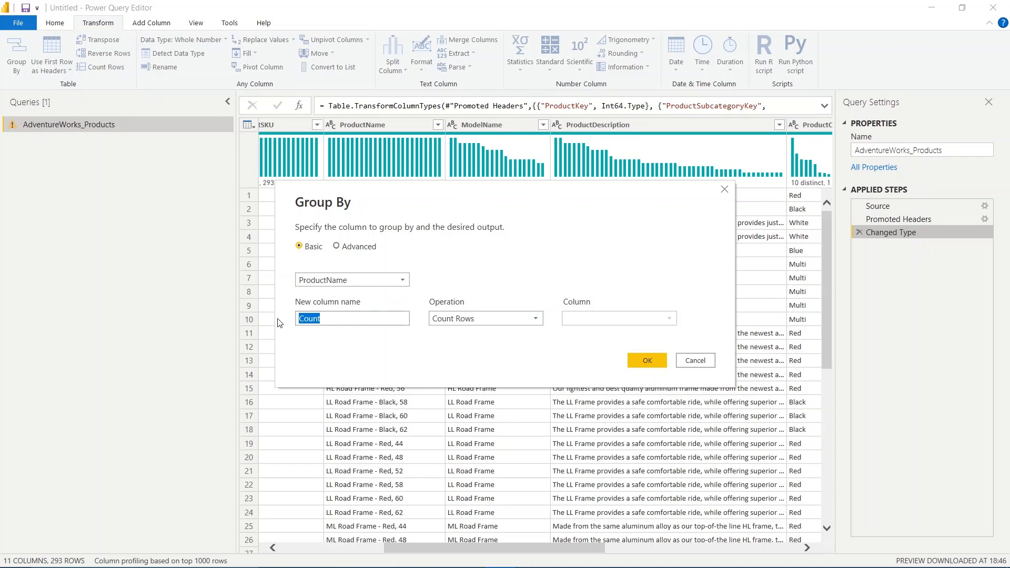
left_click_drag(516, 199, 577, 199)
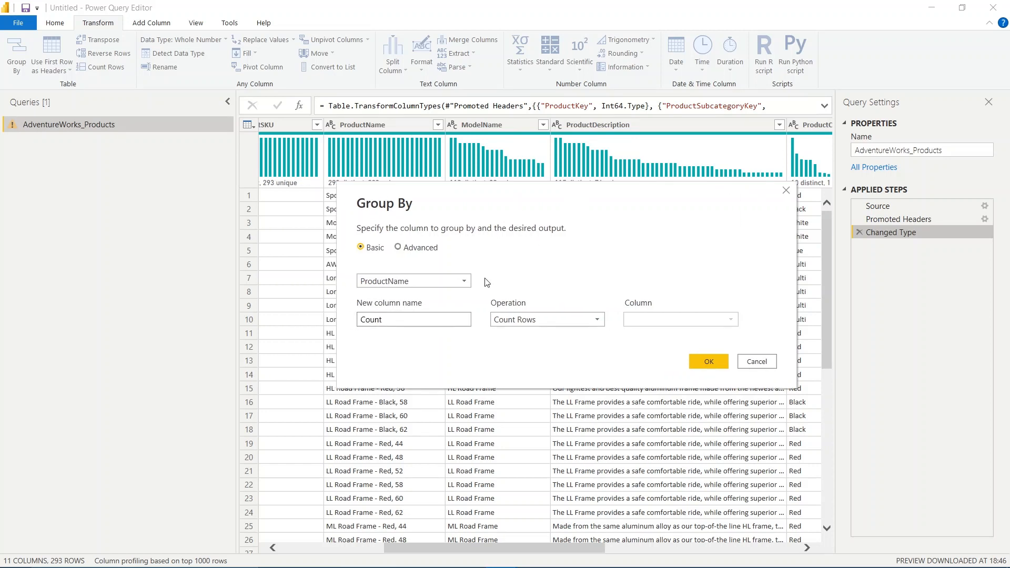
left_click_drag(401, 319, 335, 323)
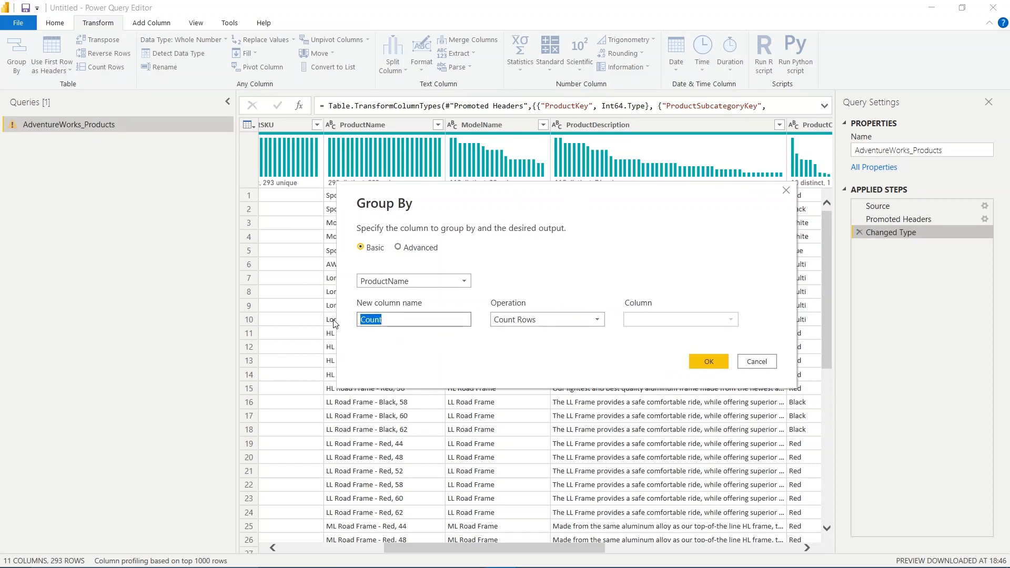
type("product pric")
type("e")
Aggregate by the Sum of ProductPrice, apply the grouping, and check the two resulting columns.
left_click(558, 319)
left_click(504, 334)
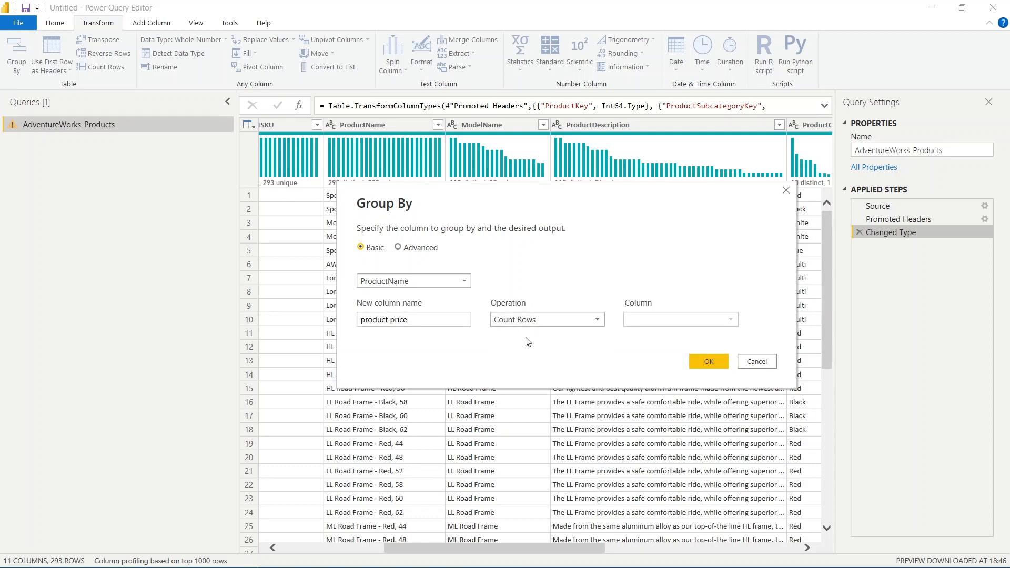
left_click(696, 324)
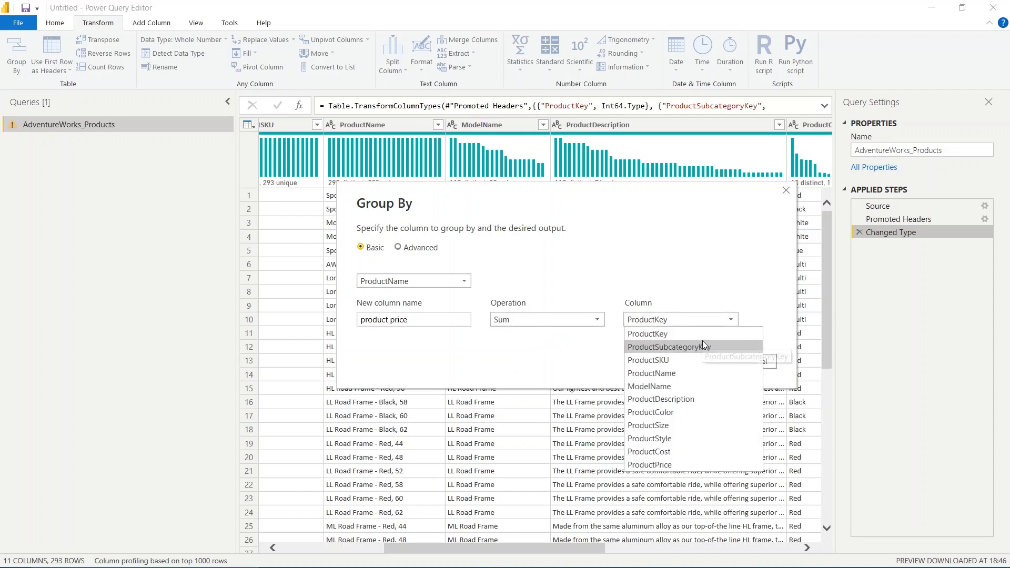
left_click(678, 465)
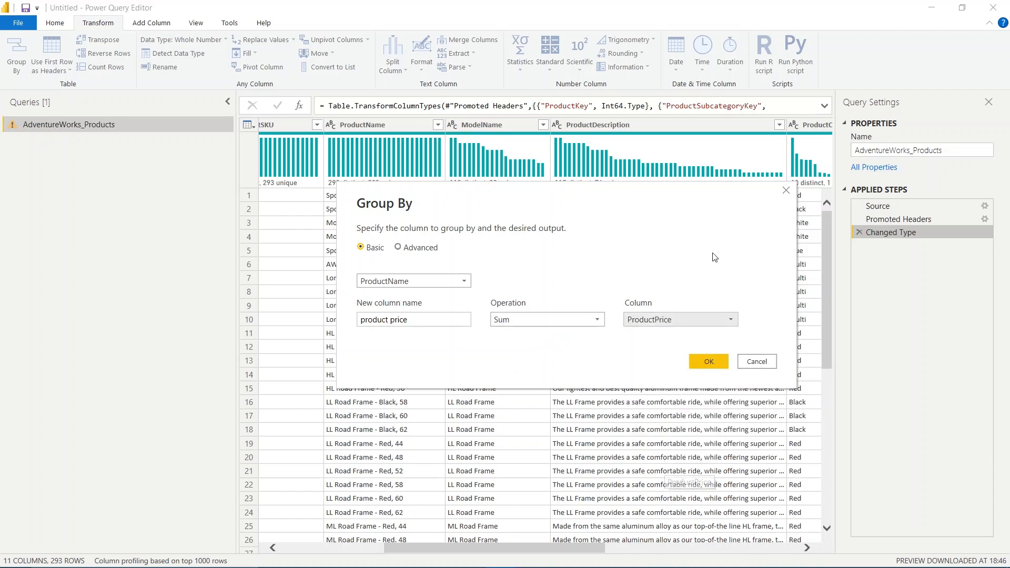
left_click(709, 361)
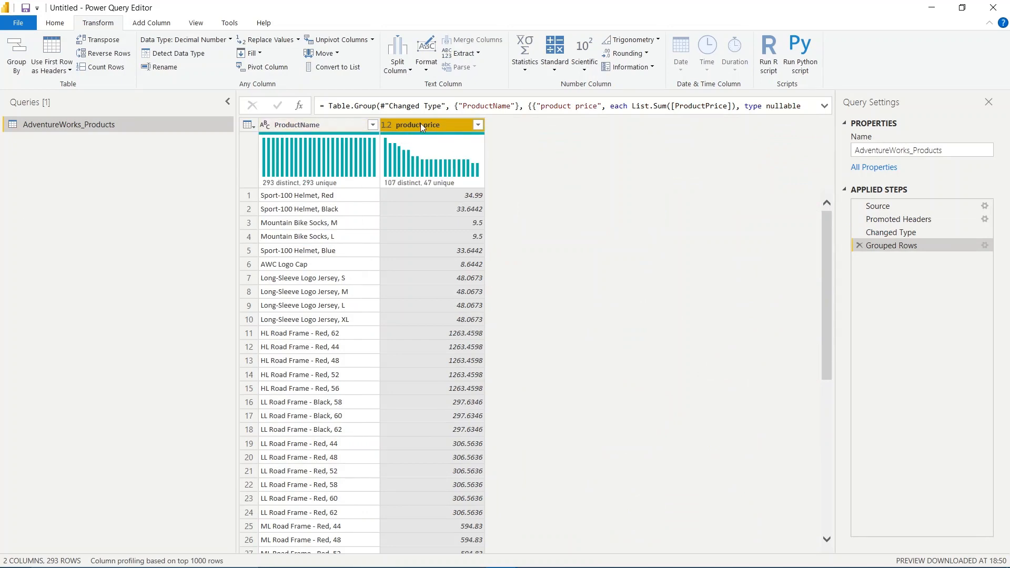
left_click(318, 125)
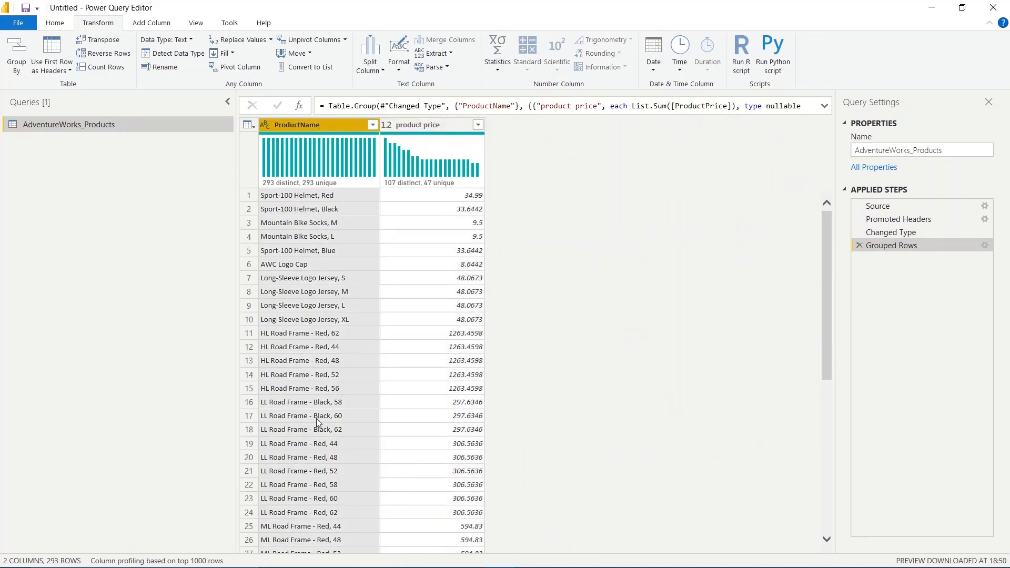
left_click(427, 125)
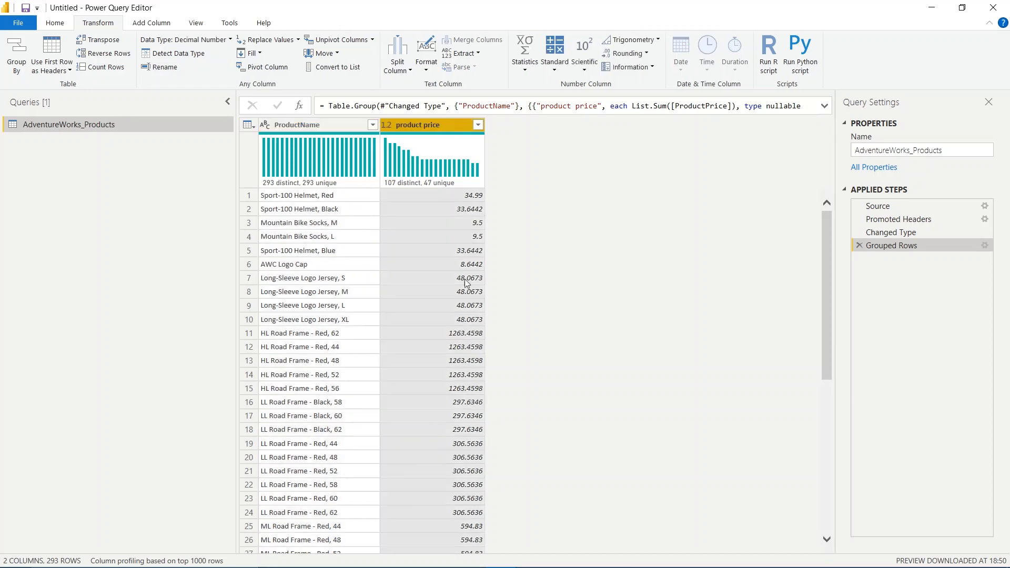